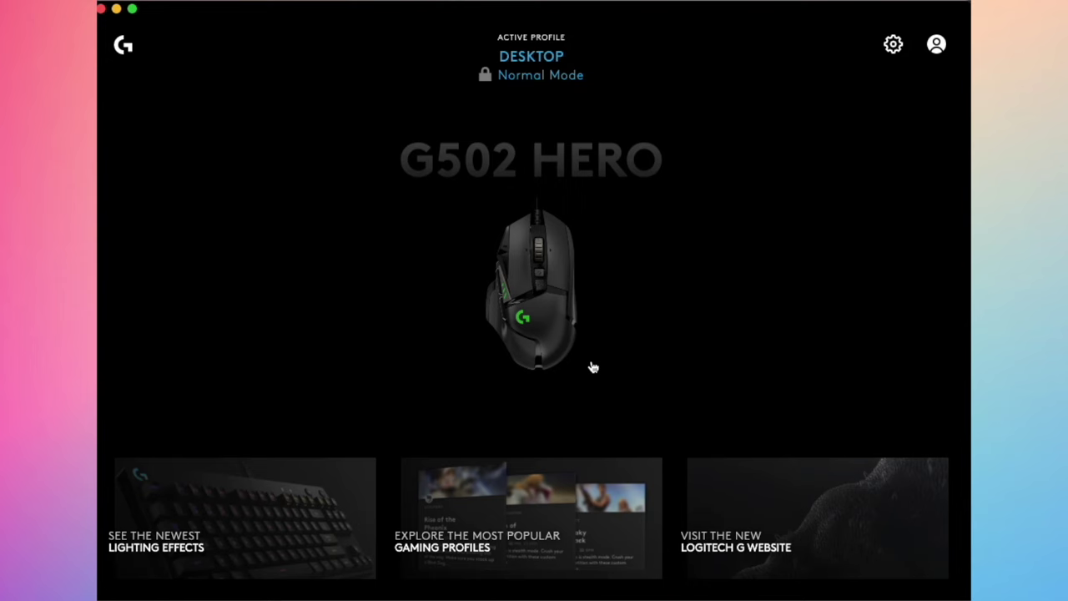
- Open the G502 HERO mouse to show its DPI speeds 1650, 2600, 3300 and 3800
click(526, 281)
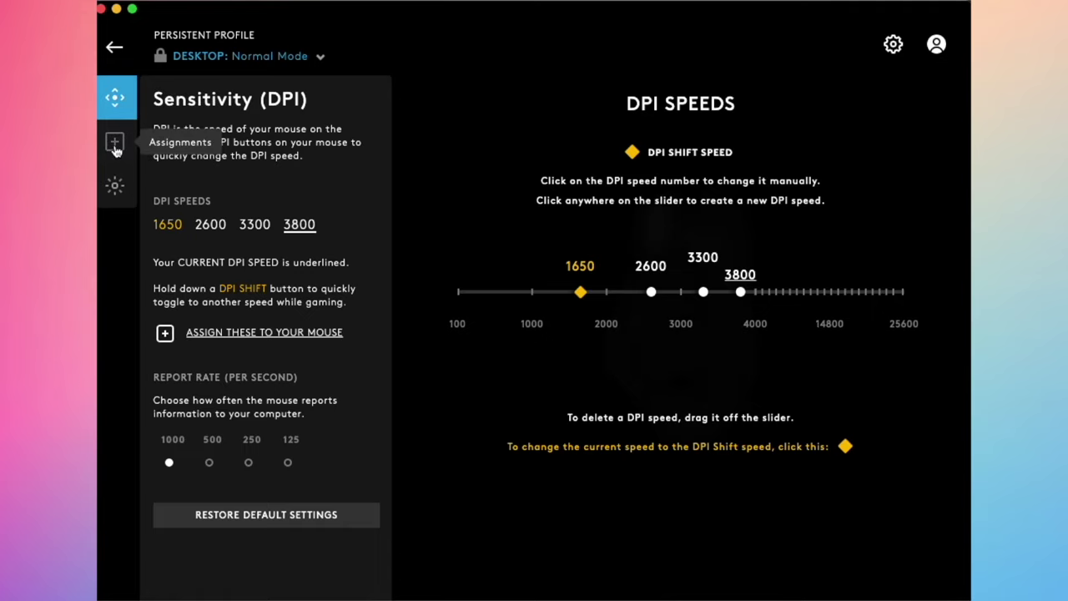
- Show the G502 HERO's button assignments, checking the left-side buttons before returning to the top view
click(116, 146)
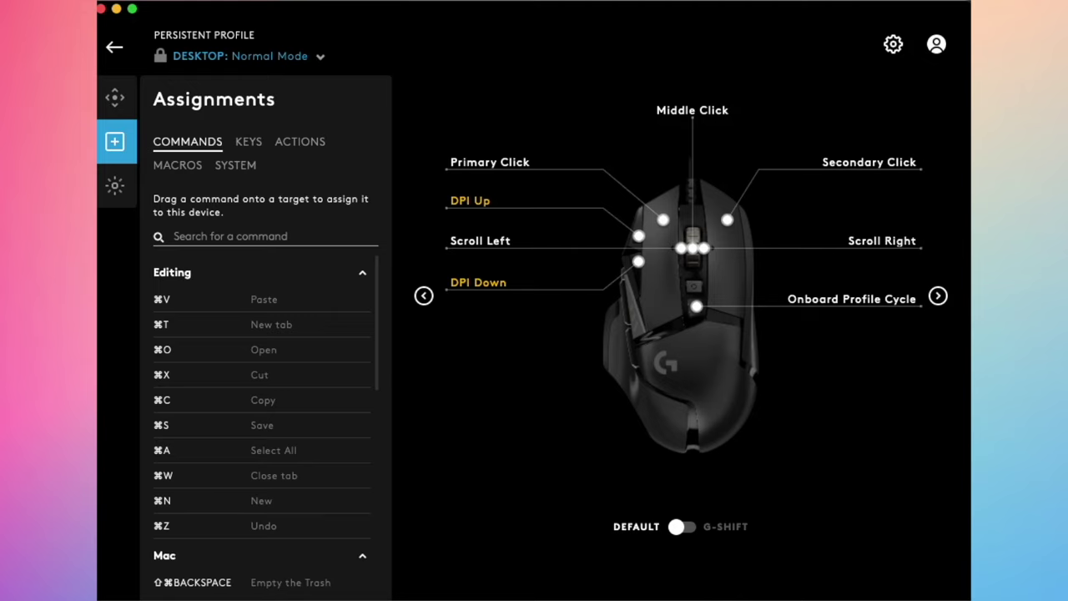
click(423, 299)
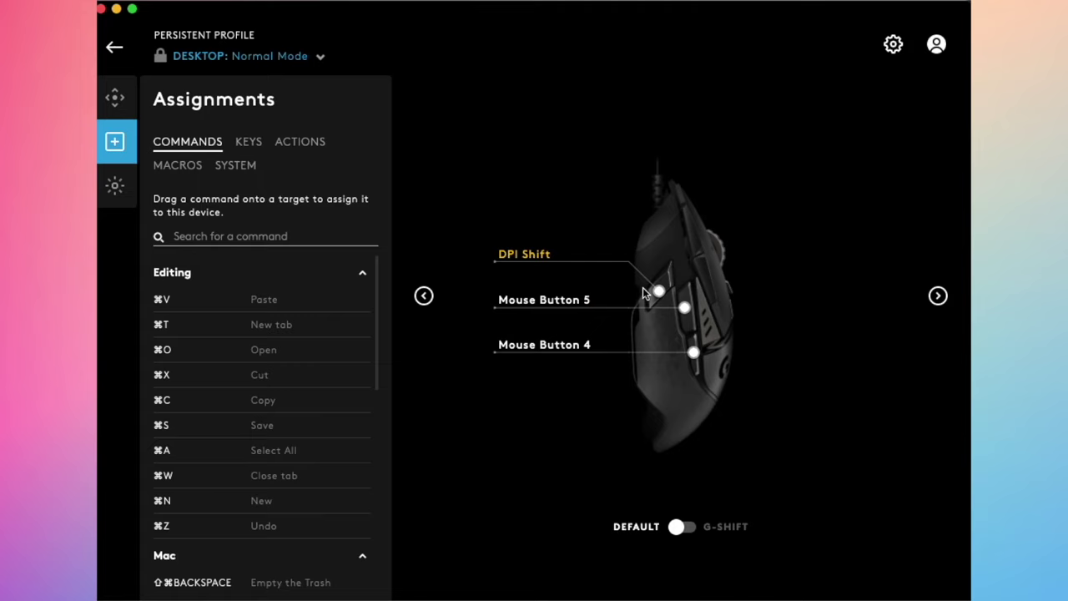
click(424, 297)
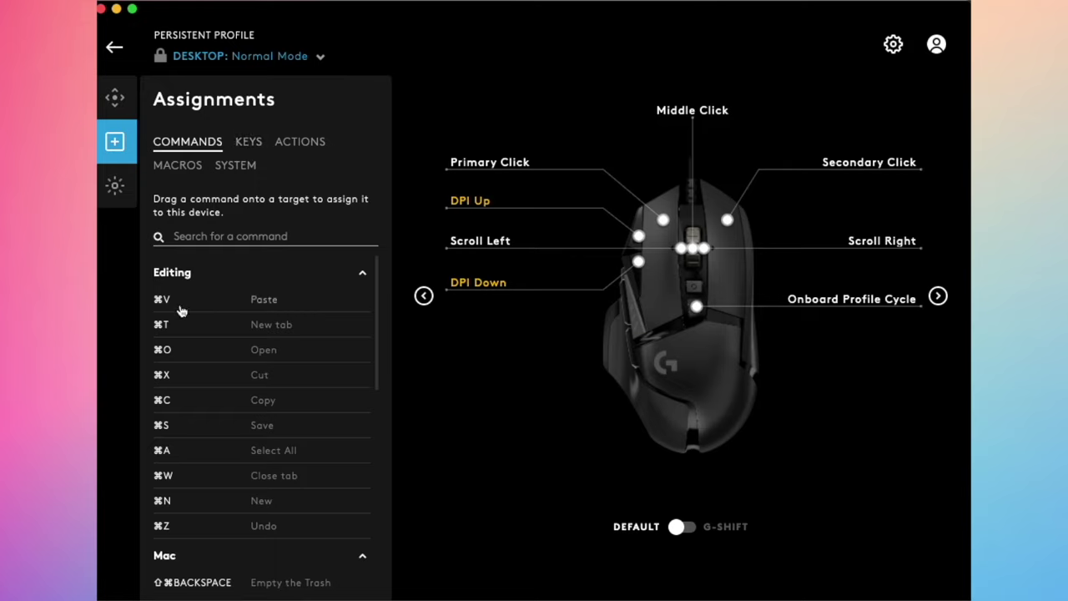
- Browse the Keys and Actions lists, then switch the assignment panel to the still-empty Macros category
scroll(226, 385, down, 10)
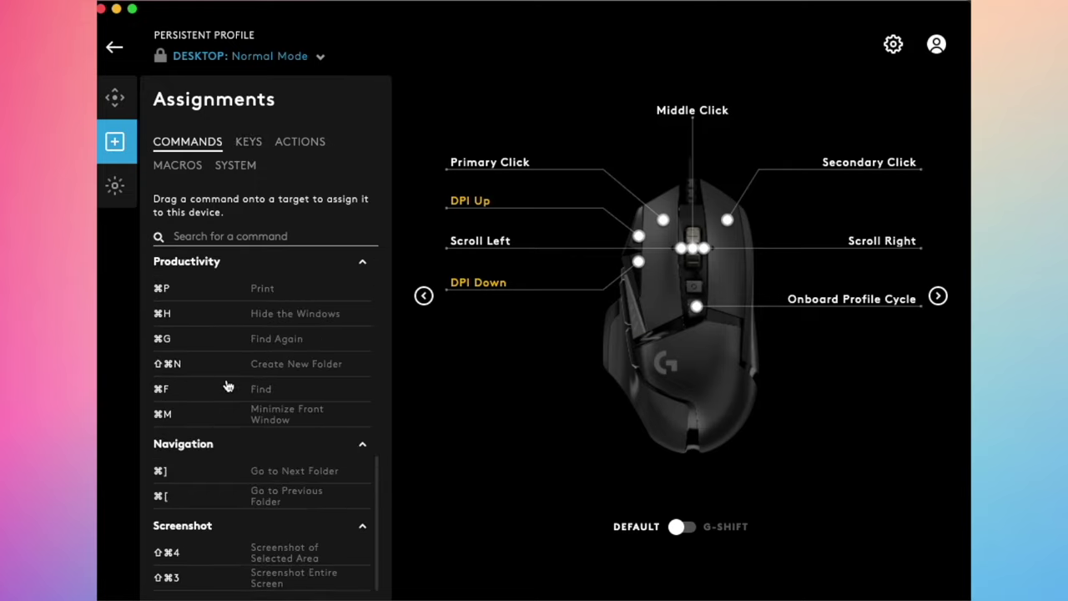
scroll(227, 386, up, 10)
click(250, 146)
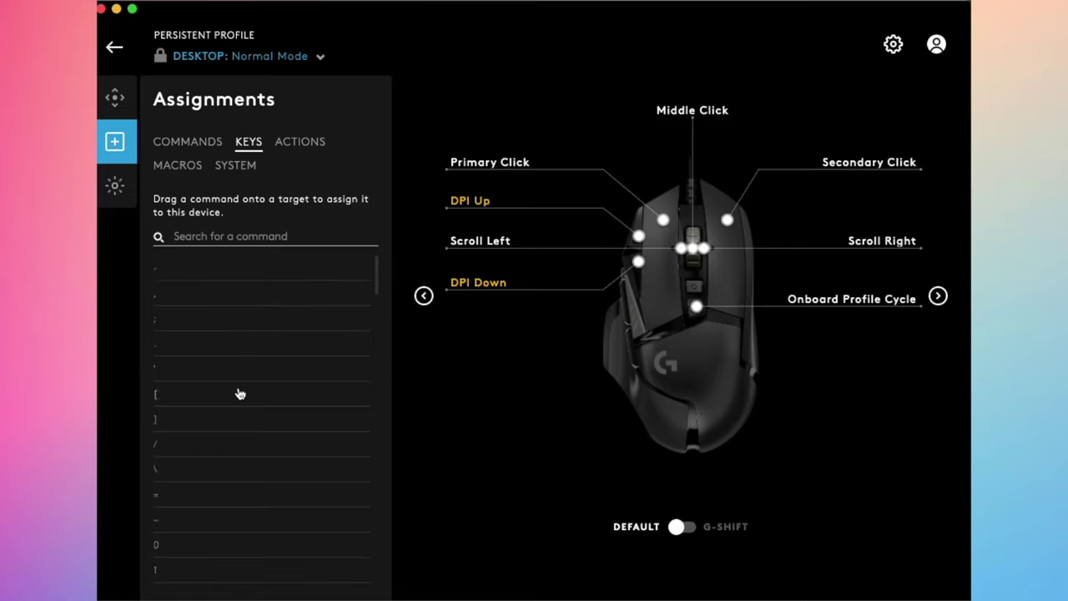
scroll(239, 393, down, 15)
scroll(239, 393, up, 5)
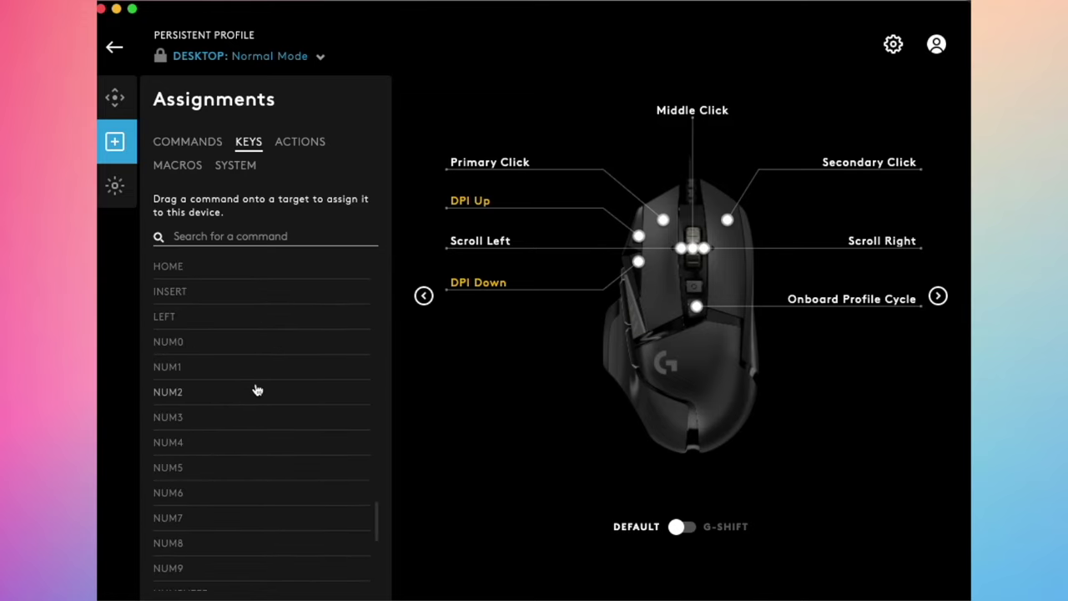
scroll(257, 390, up, 15)
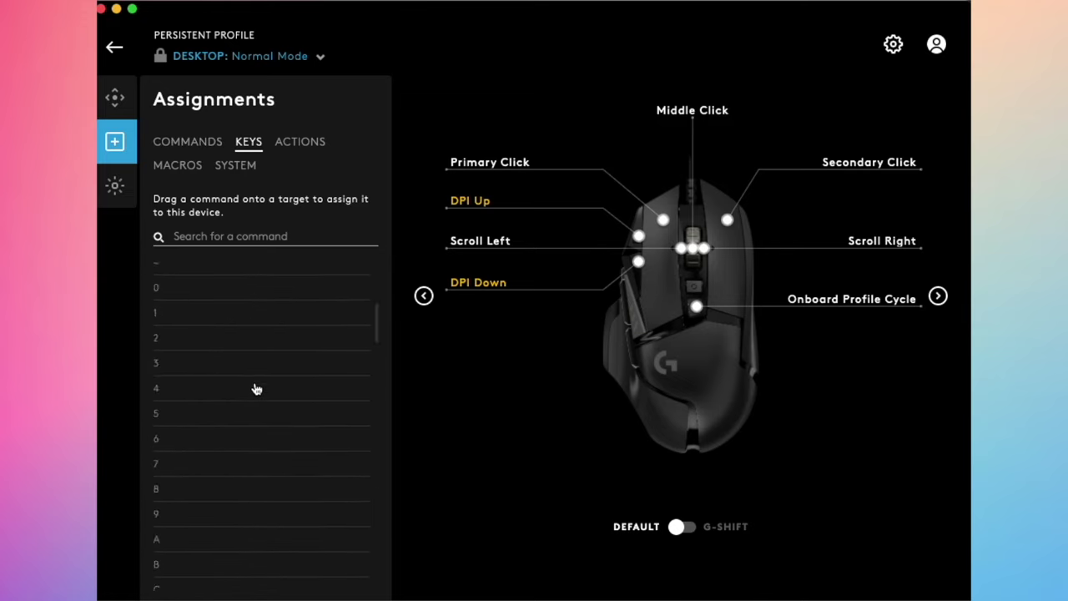
click(296, 145)
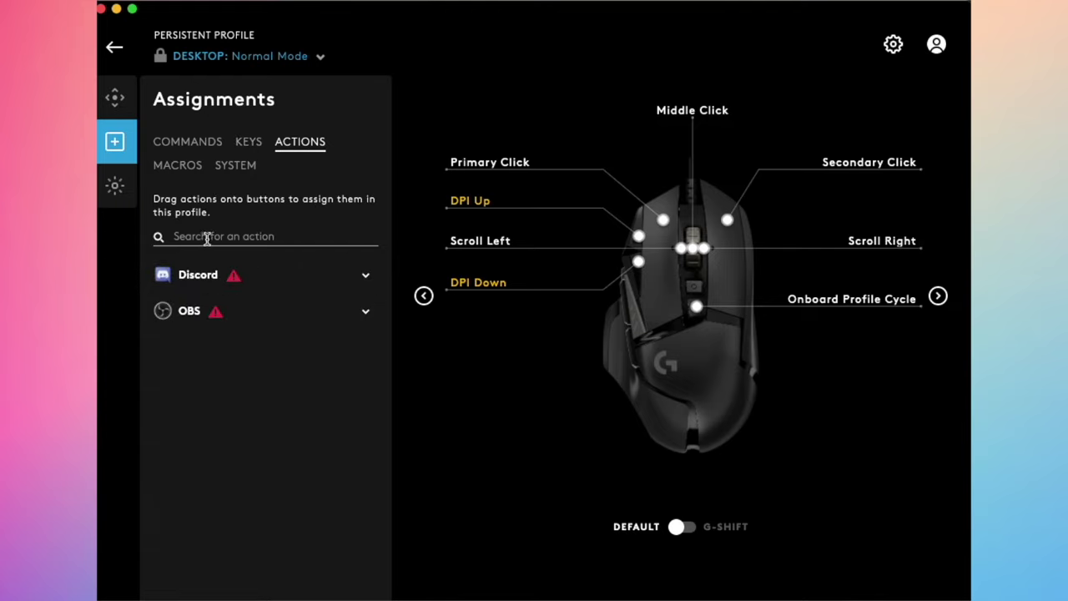
click(189, 177)
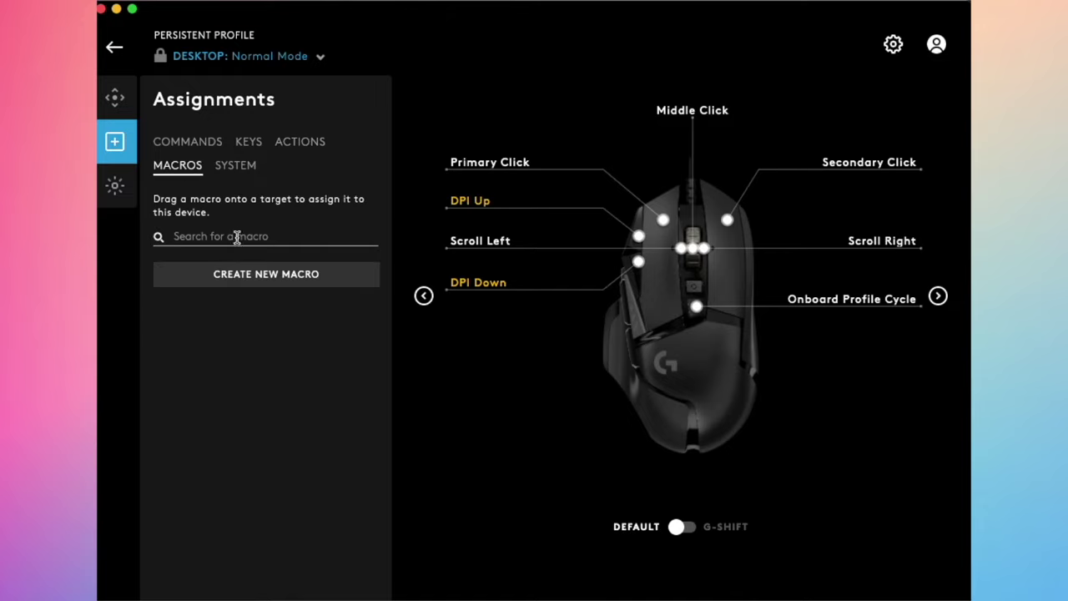
- Create a new macro named 'test' of the Sequence type
click(255, 279)
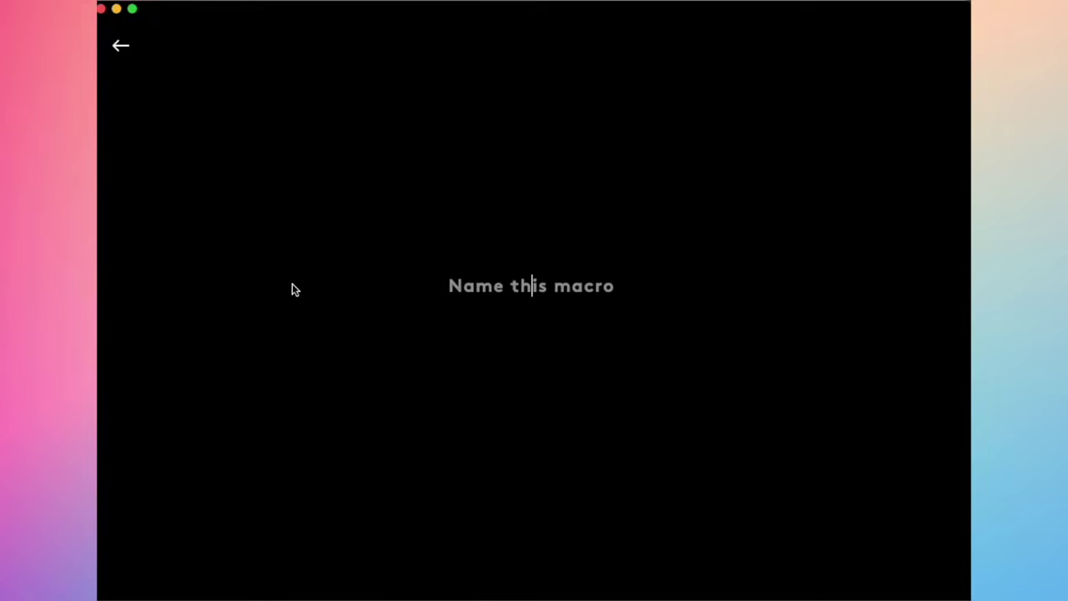
text(test)
key(Return)
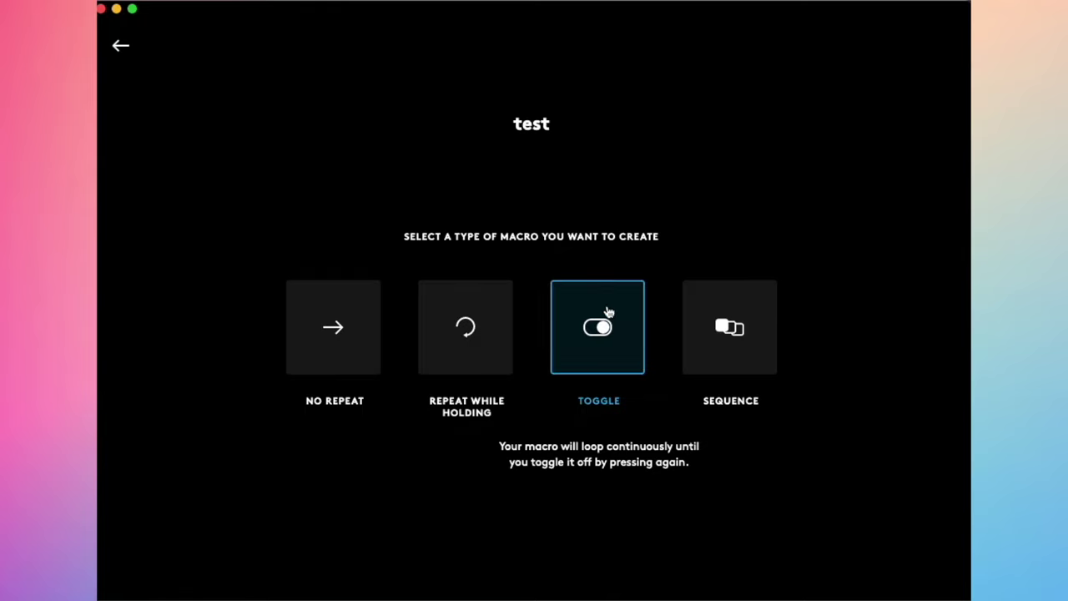
click(734, 331)
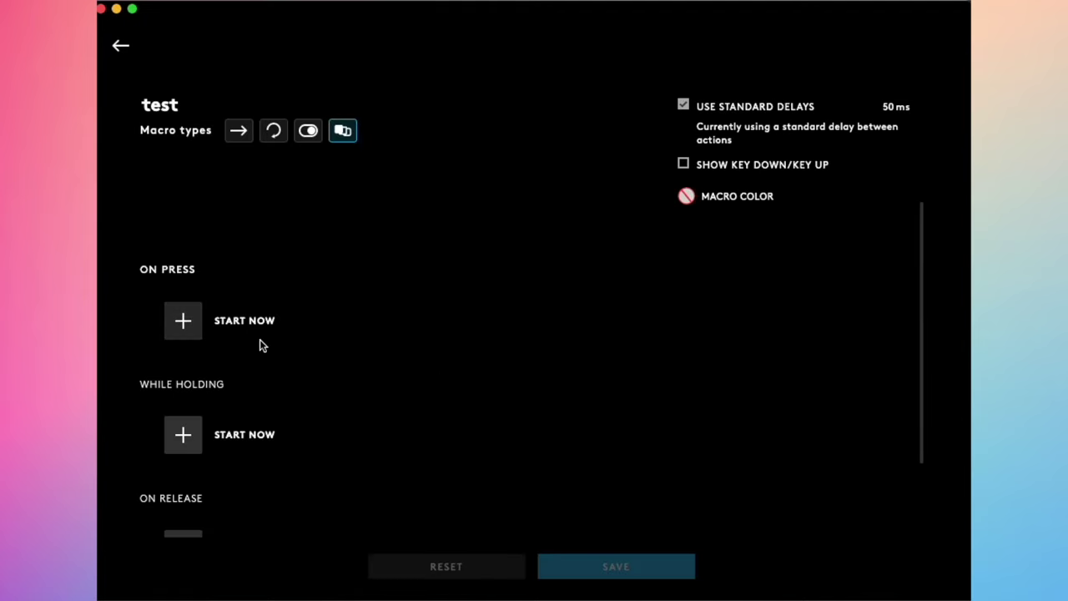
- Record Command+A as the macro's On Press keystroke
click(184, 323)
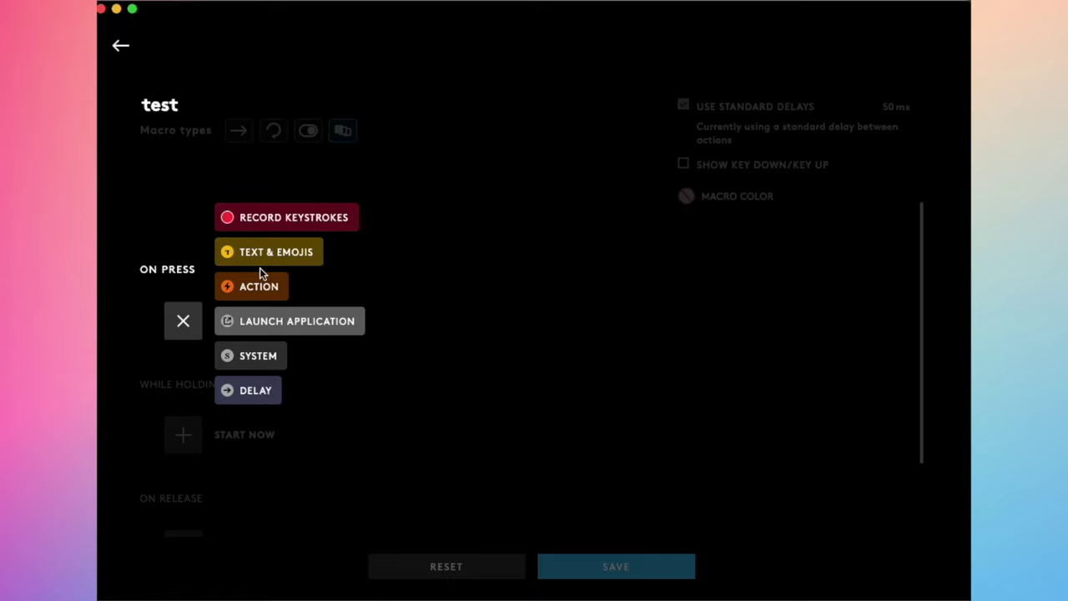
click(273, 218)
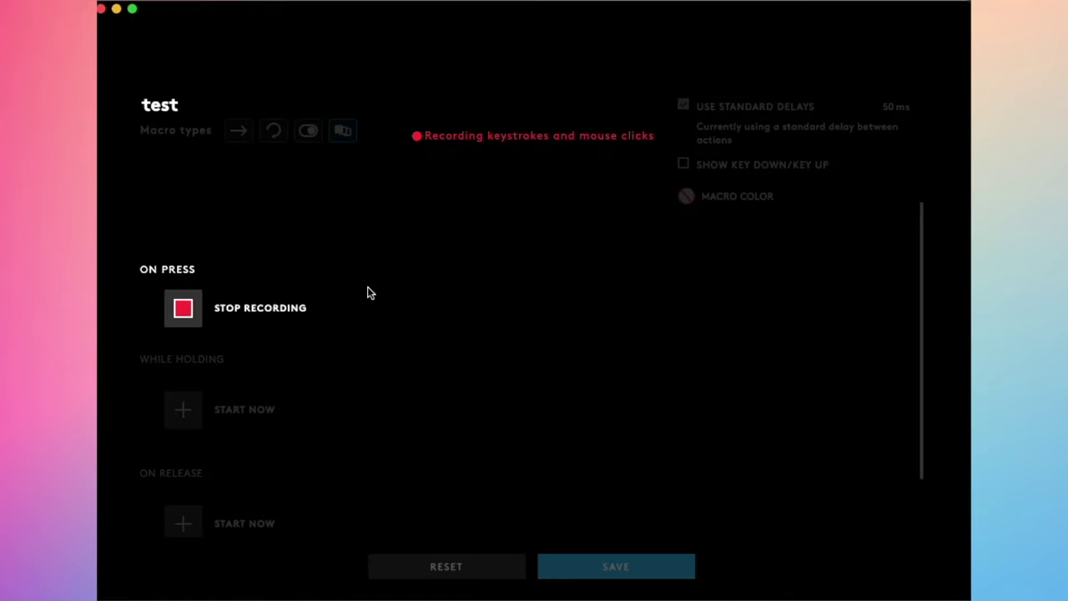
key(super)
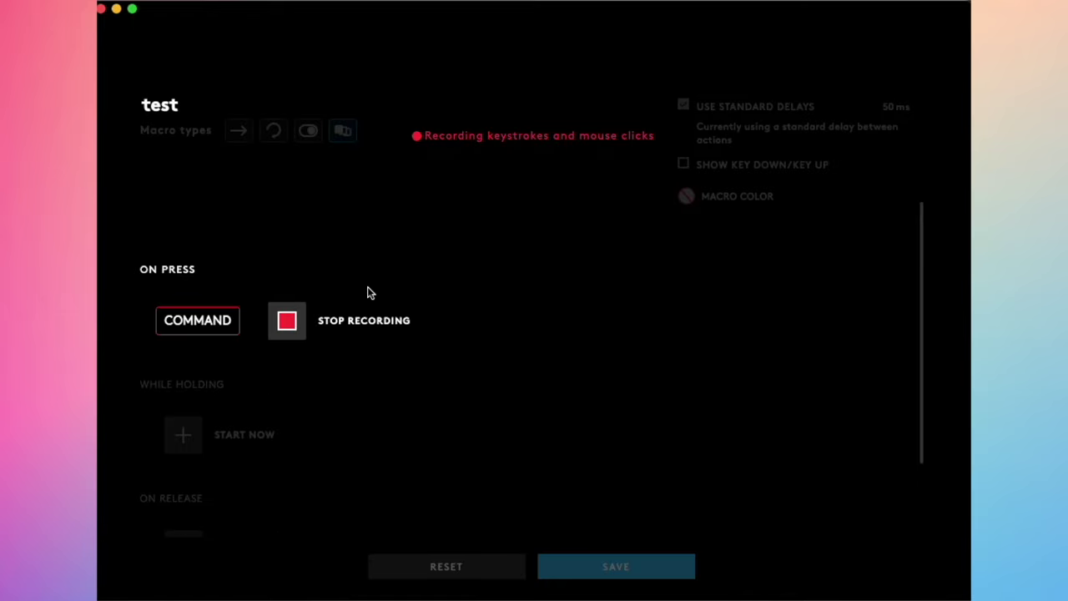
key(a)
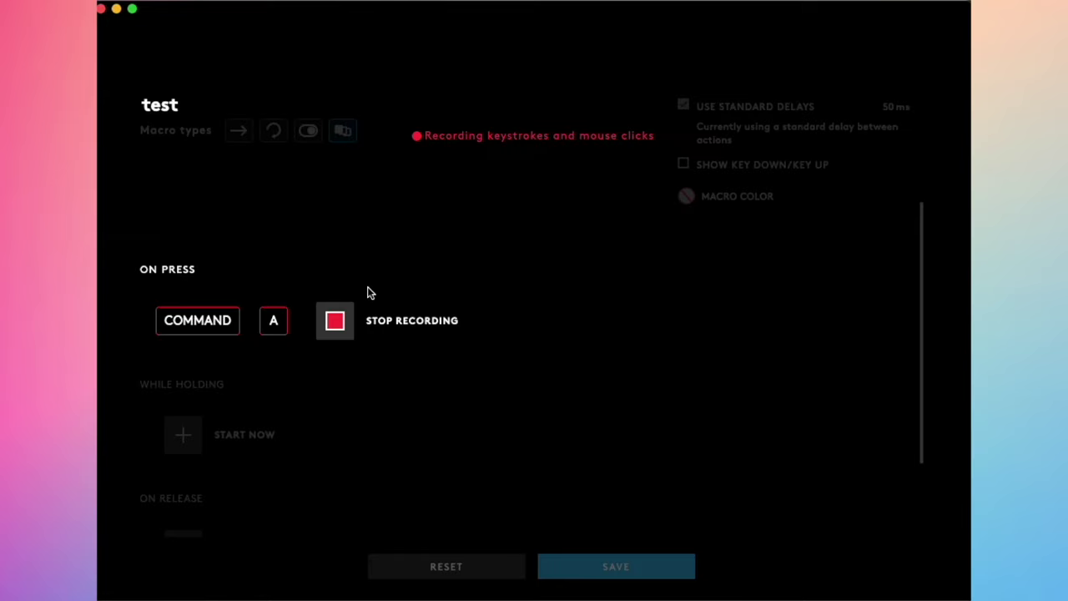
click(332, 326)
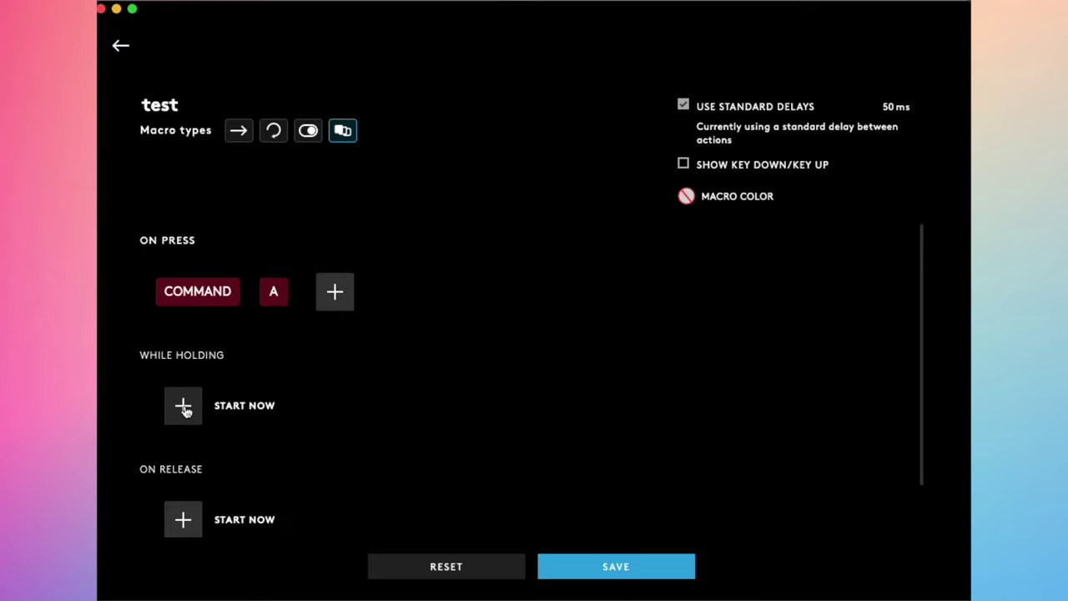
- Record Command+A as the While Holding keystroke
click(185, 411)
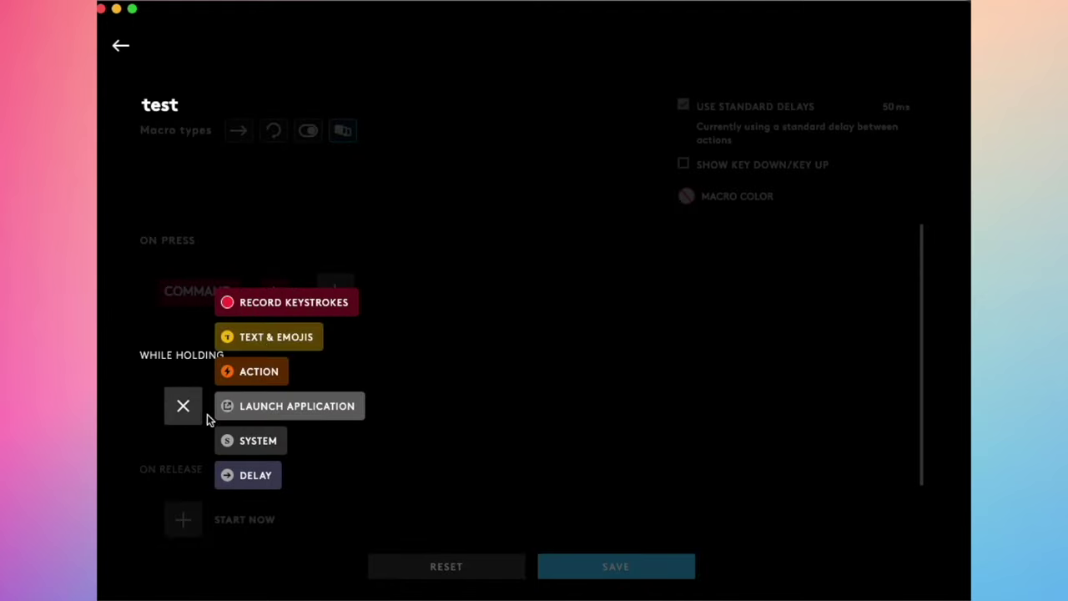
click(301, 309)
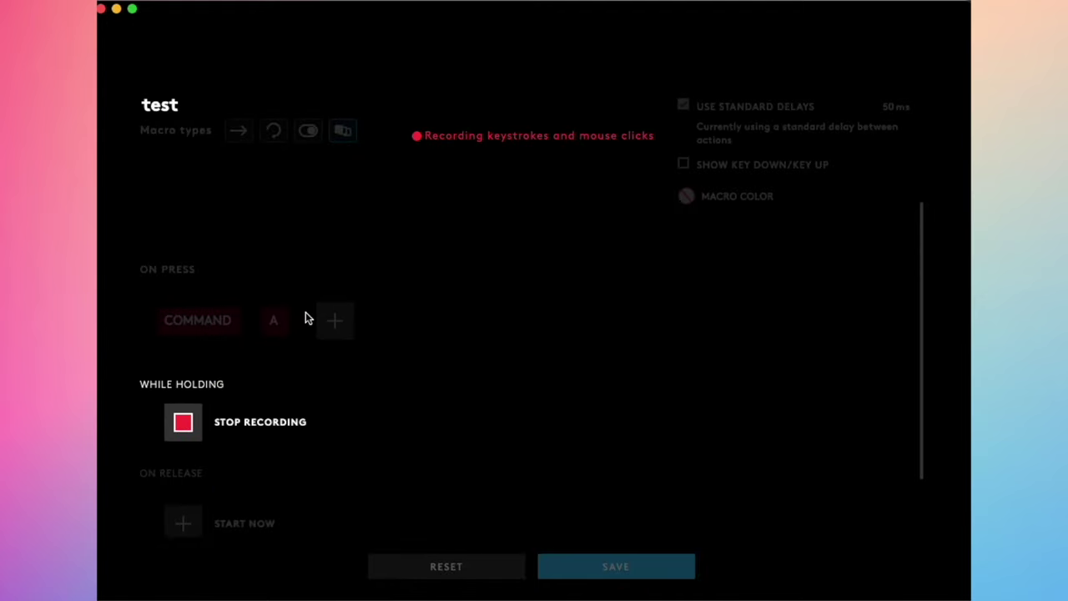
key(super)
key(super+a)
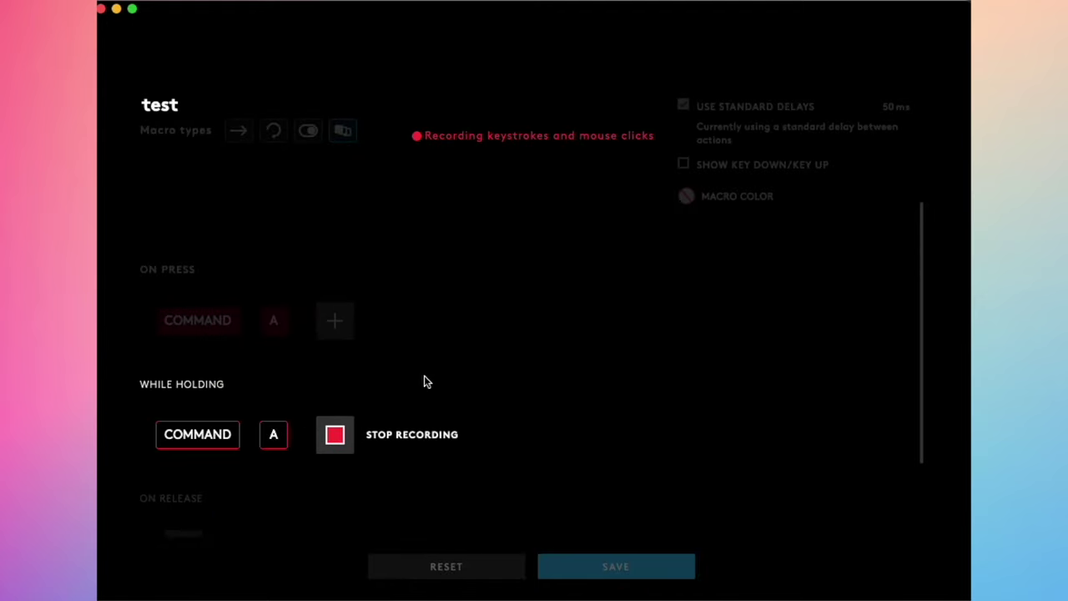
click(334, 434)
- Record Command+H as the On Release keystroke
scroll(338, 460, down, 3)
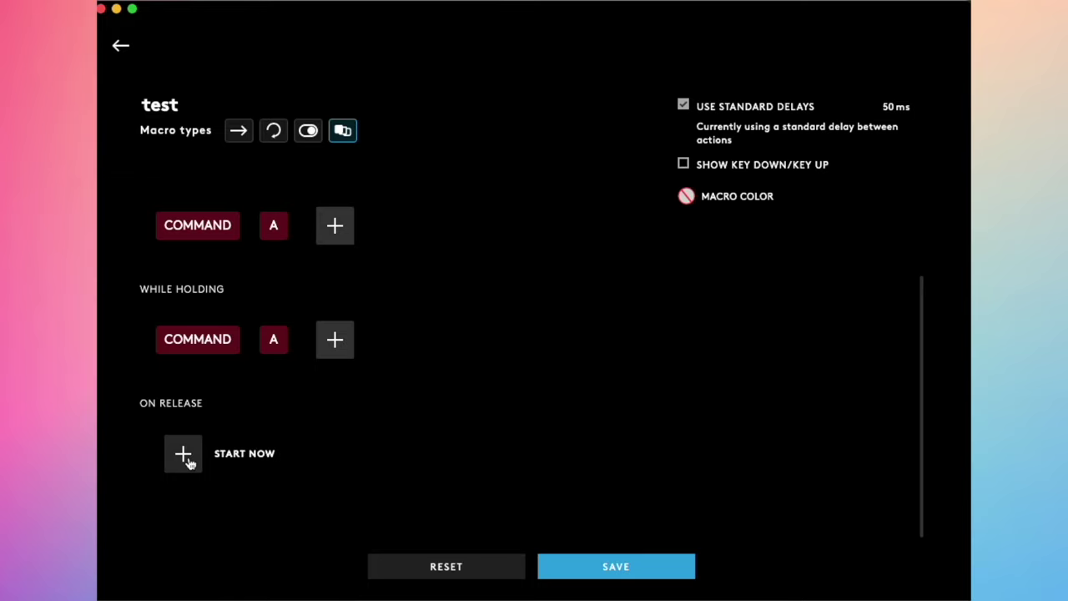
click(187, 459)
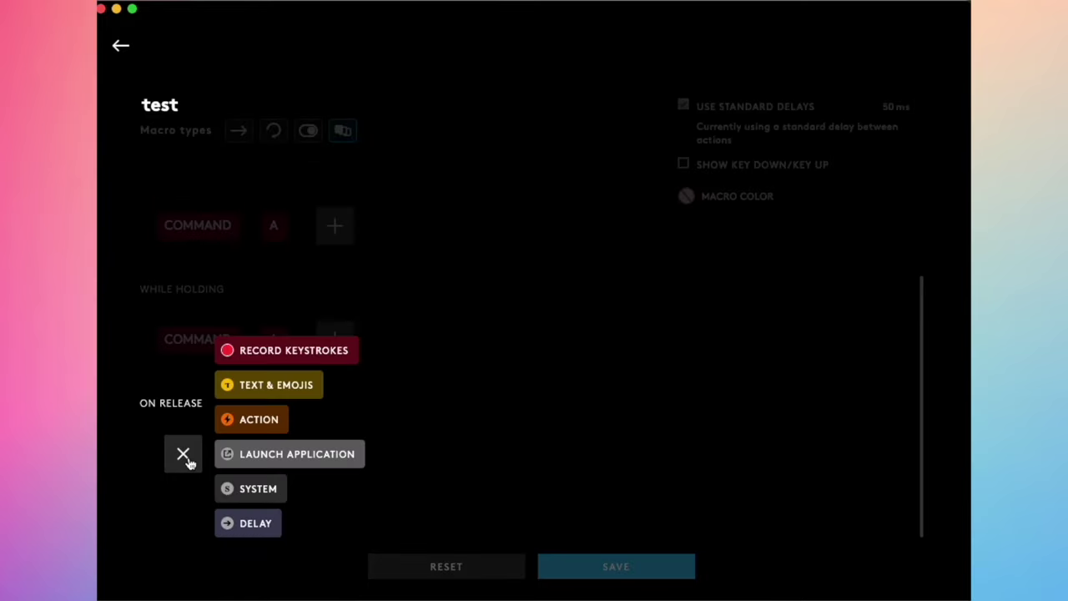
click(300, 352)
key(super)
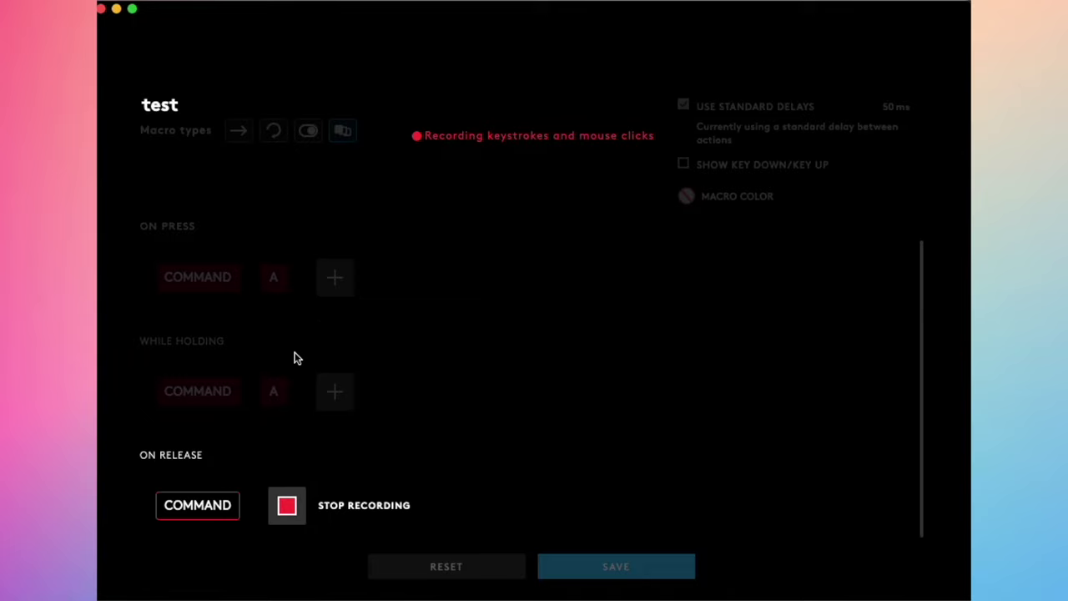
key(super+h)
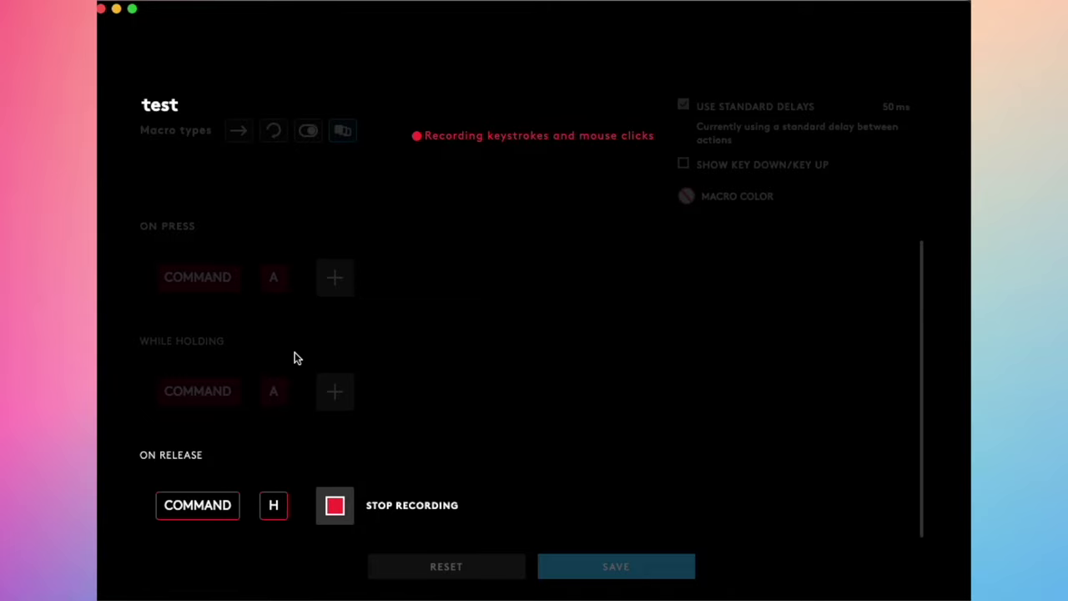
click(335, 512)
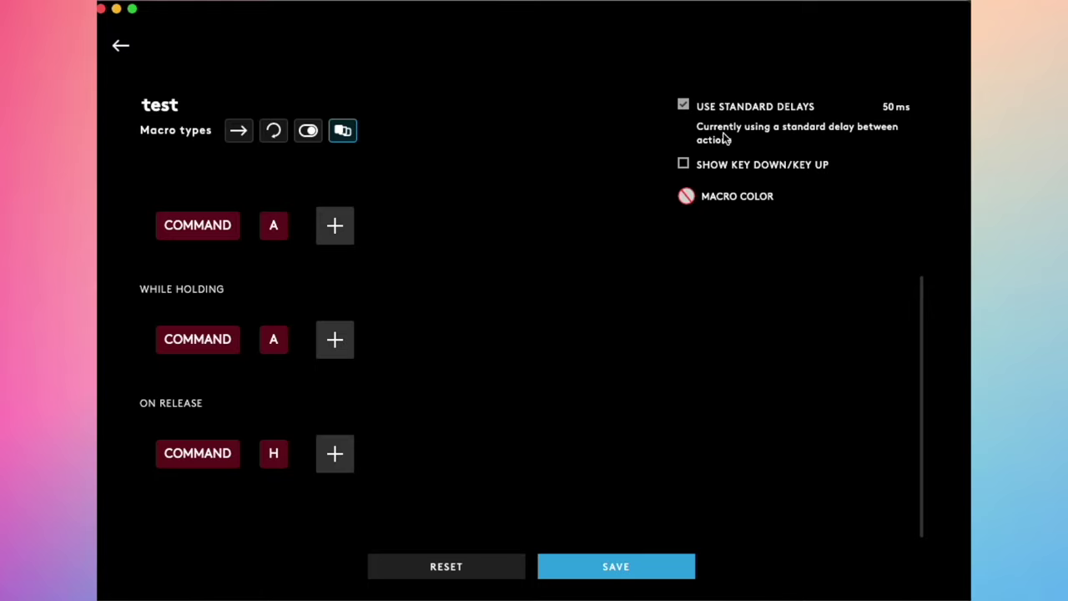
- Show key-down/key-up steps, delete the extra COMMAND and A key-ups from On Press, and save 'test'
click(782, 168)
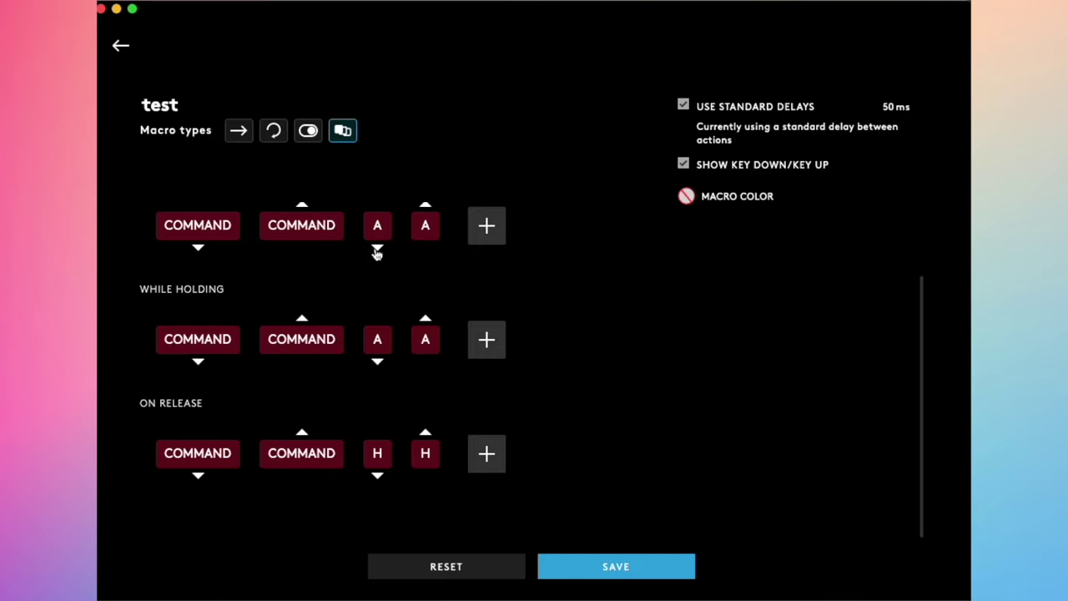
click(319, 231)
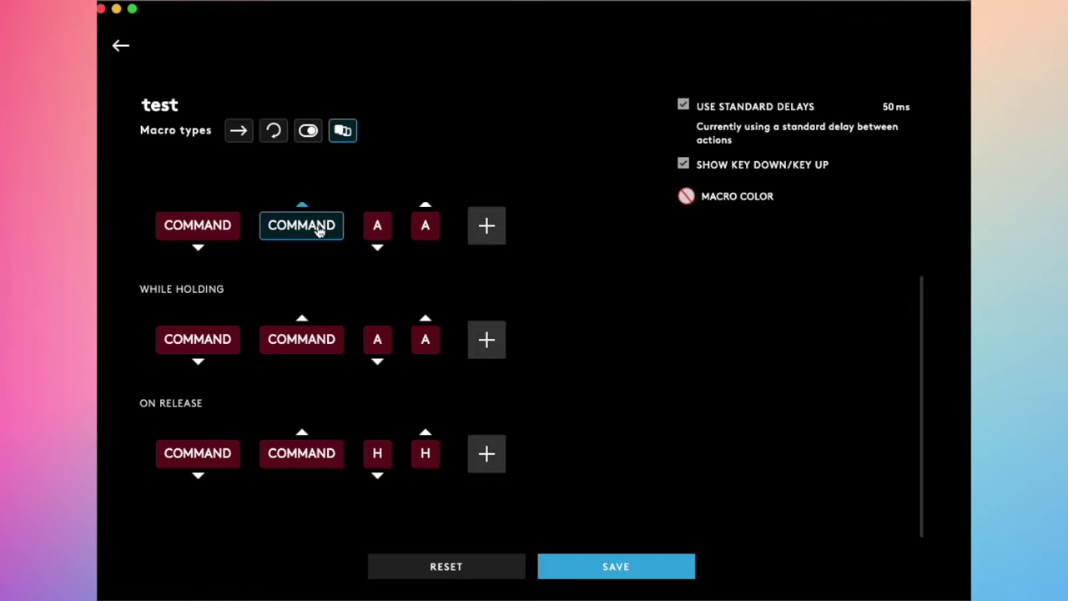
key(Delete)
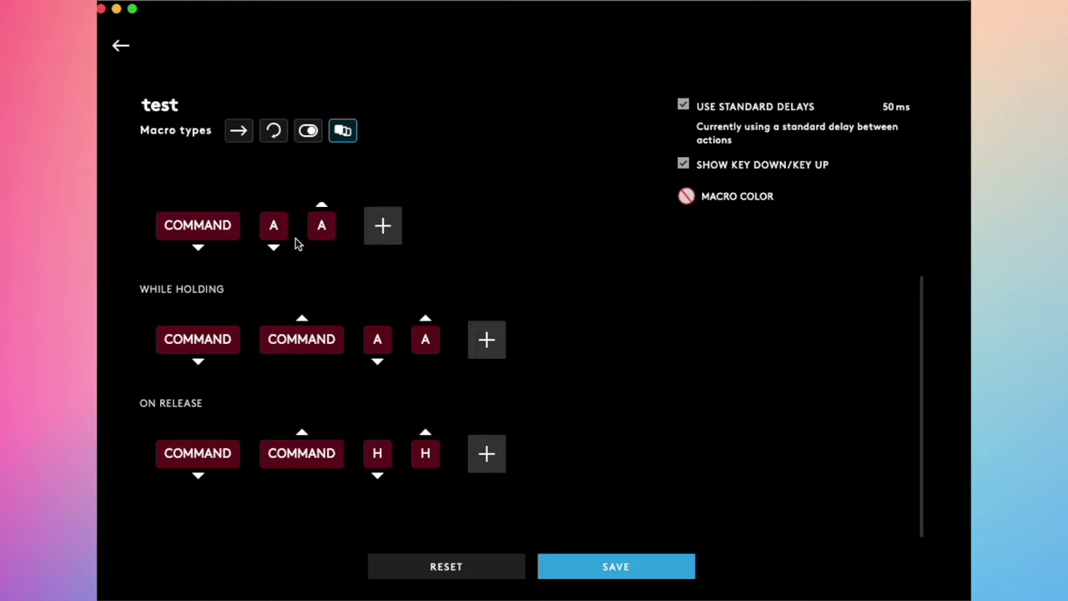
click(322, 232)
key(BackSpace)
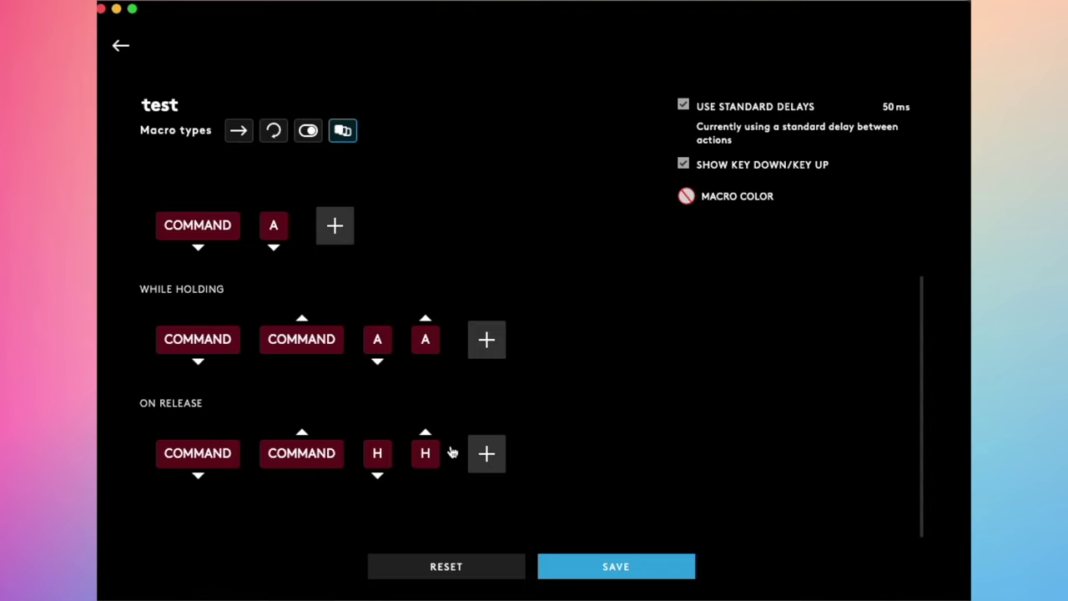
click(423, 349)
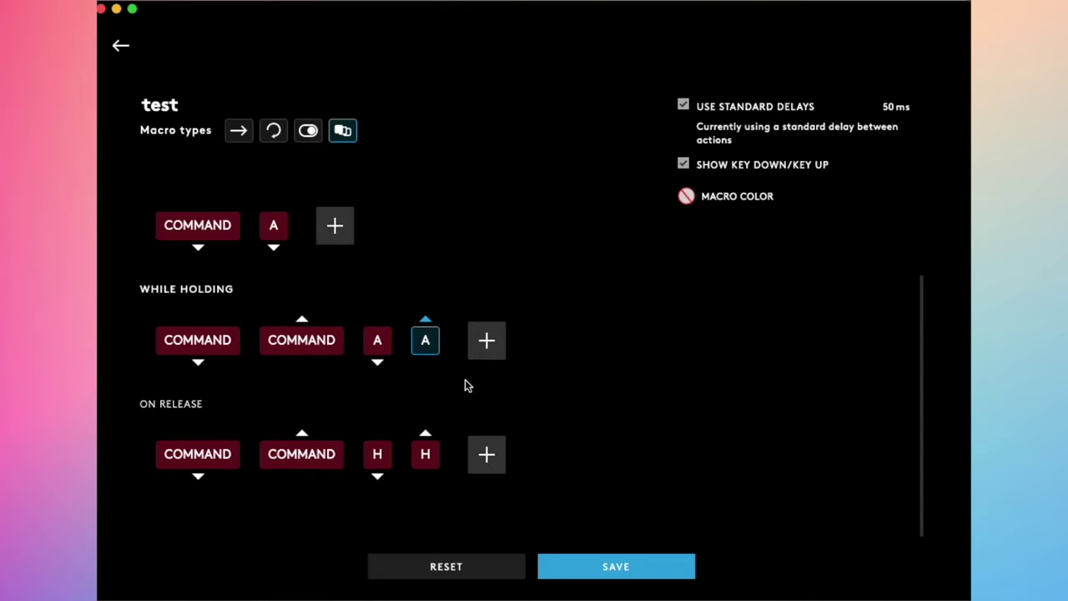
click(622, 570)
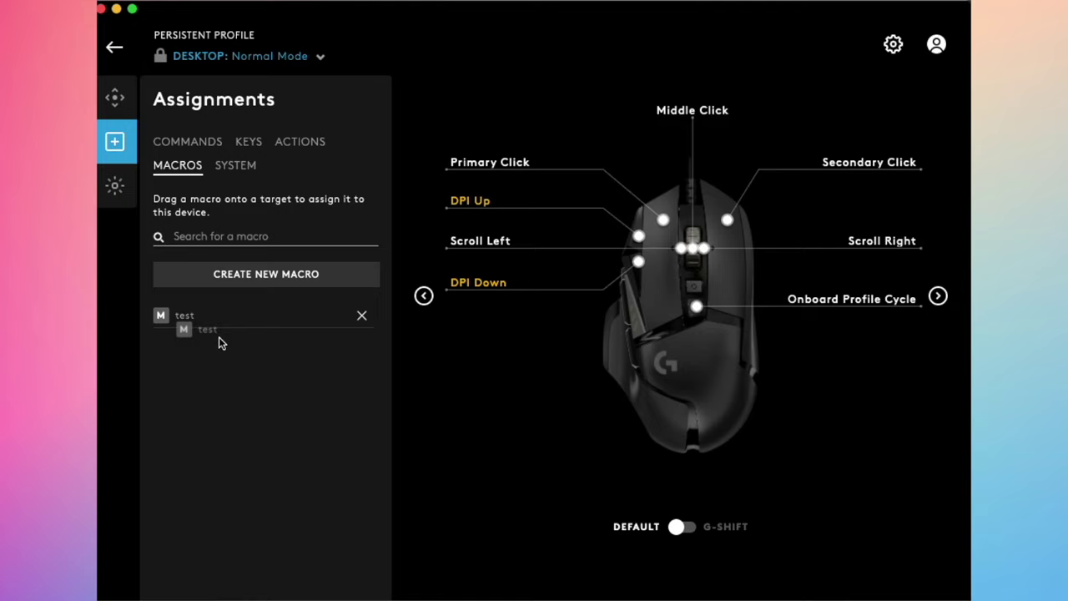
- Drag the 'test' macro onto the G8 button, replacing DPI Up
drag(220, 338, 489, 208)
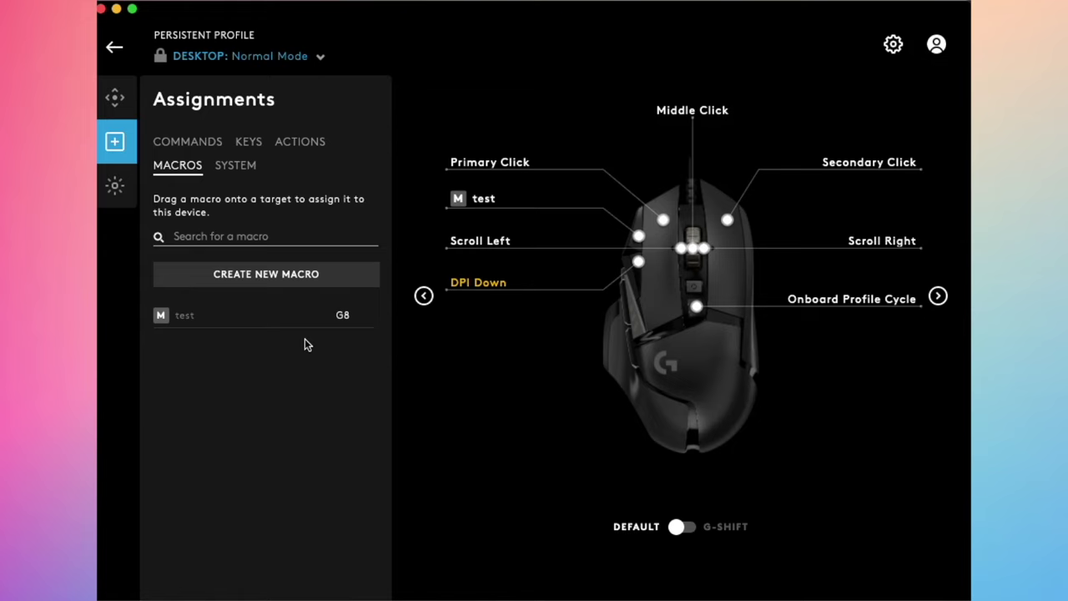
- Restore DPI Up to the G8 button from the System controls list
click(235, 165)
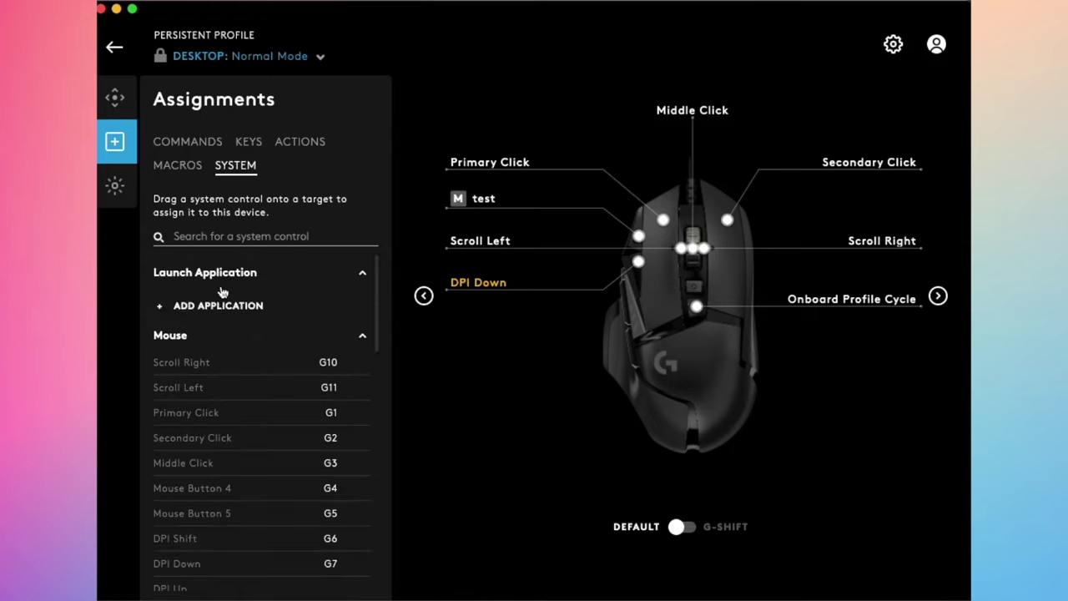
scroll(192, 484, down, 3)
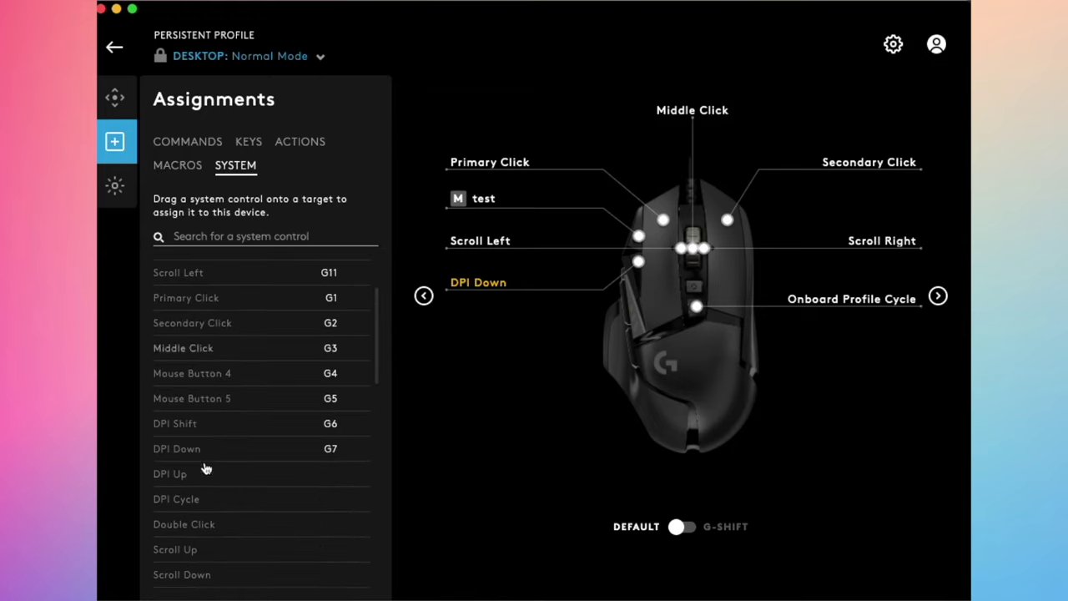
drag(172, 450, 482, 205)
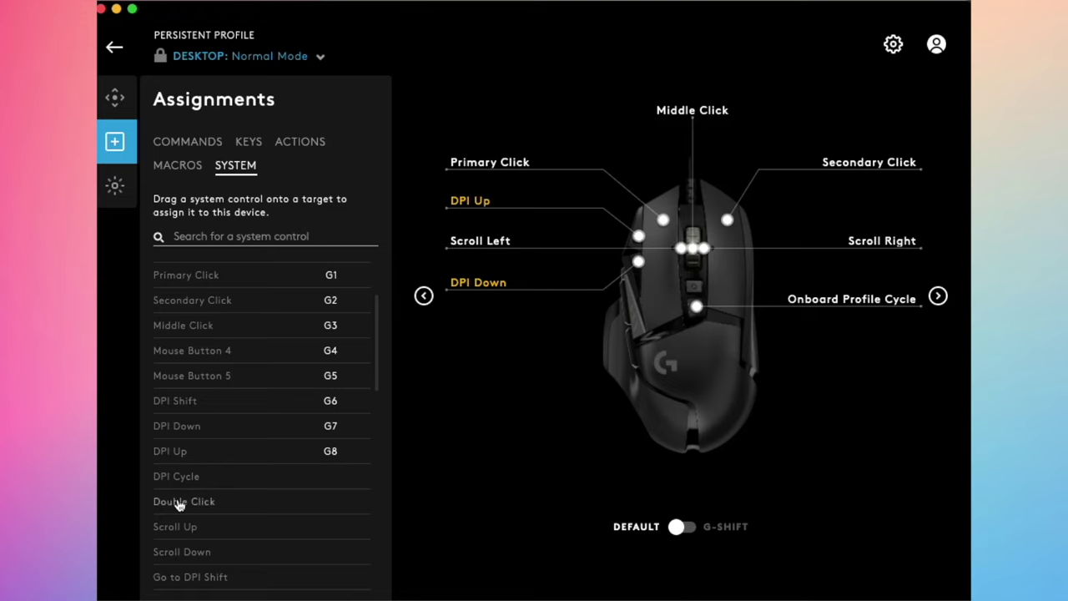
- Assign Double Click to G7, Scroll Down to G10 and Secondary Click to G9
drag(178, 503, 484, 207)
drag(203, 506, 501, 297)
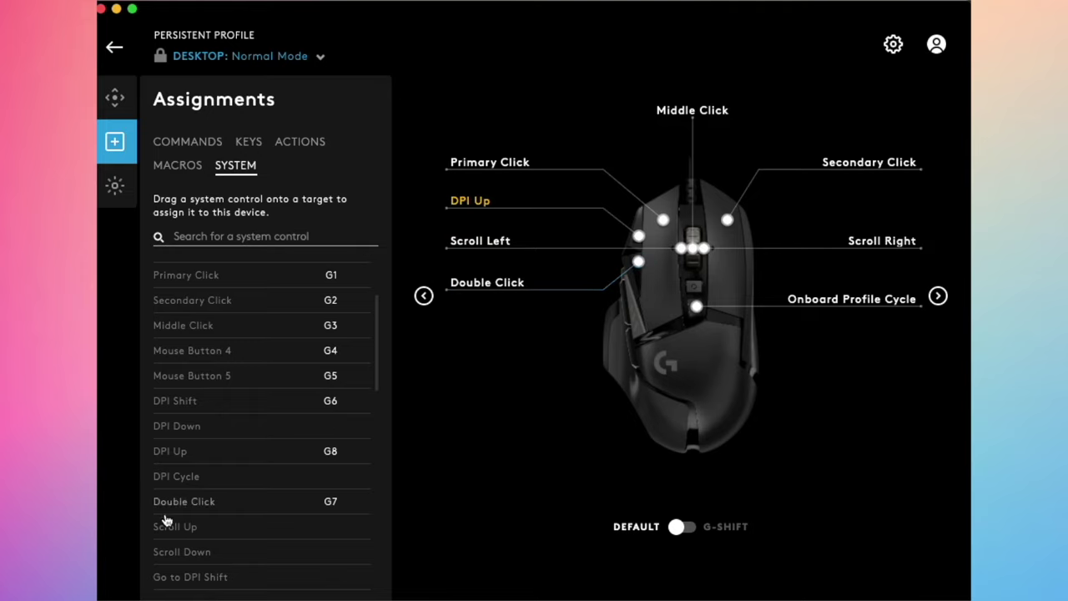
drag(166, 551, 897, 240)
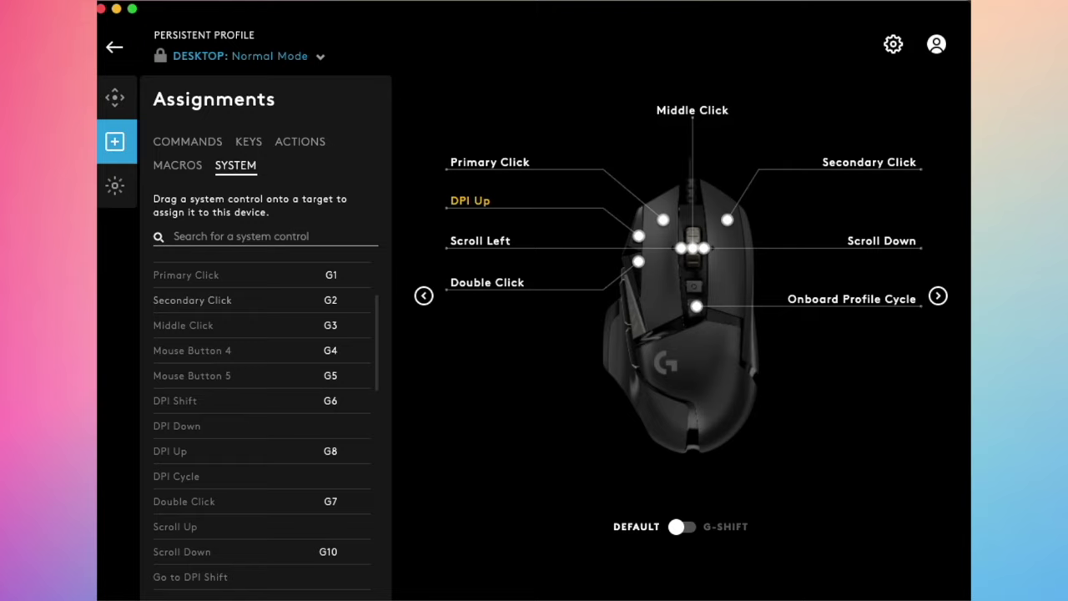
drag(192, 300, 884, 300)
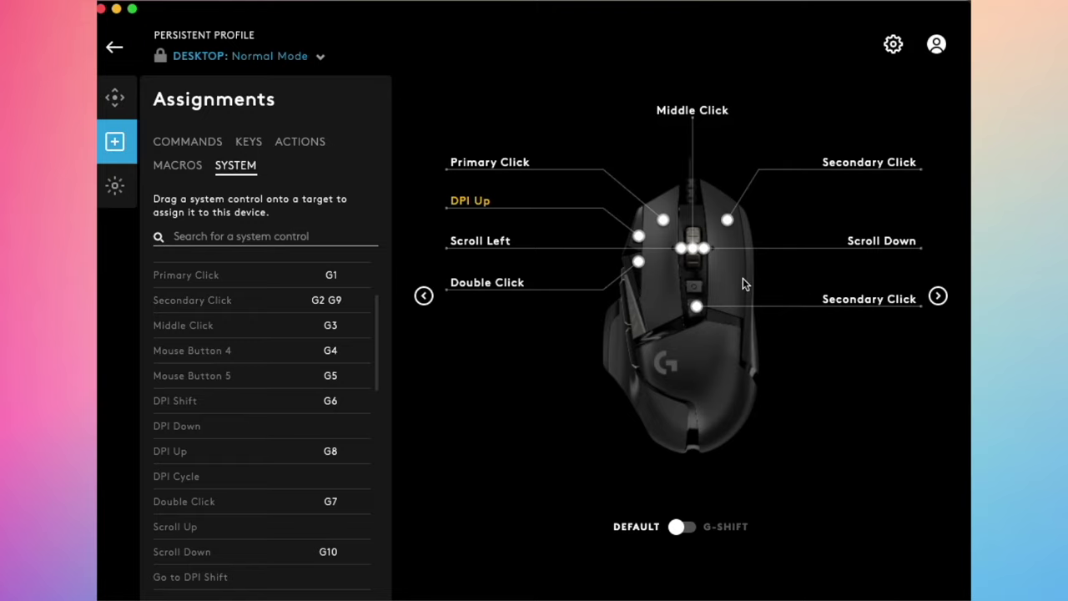
click(423, 295)
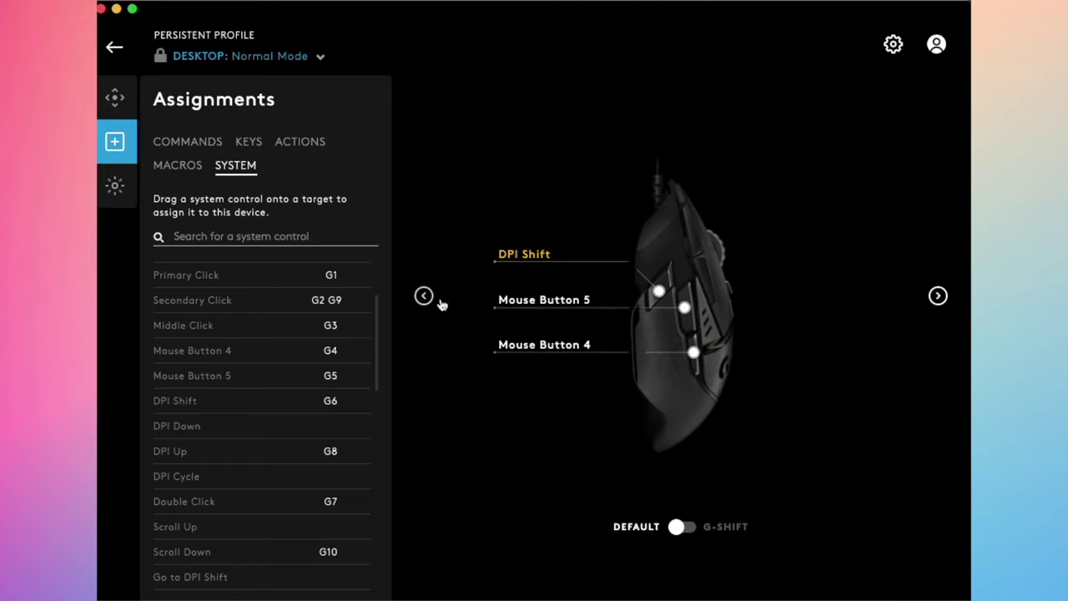